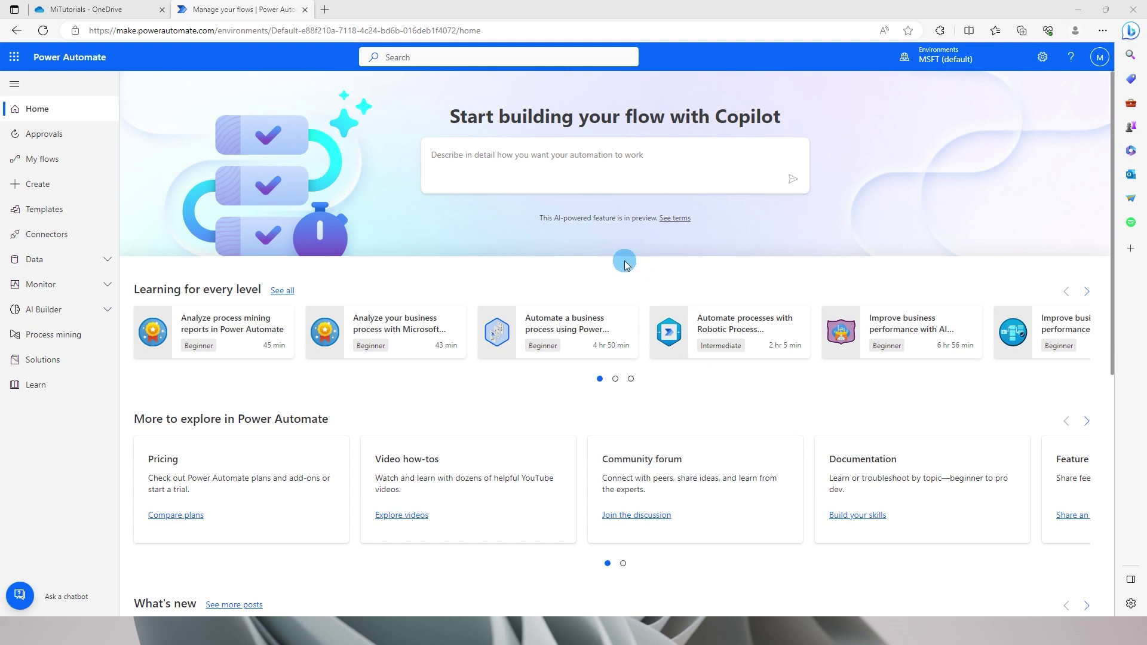
Click into the empty 'Start building your flow with Copilot' prompt on the home page
left_click(545, 170)
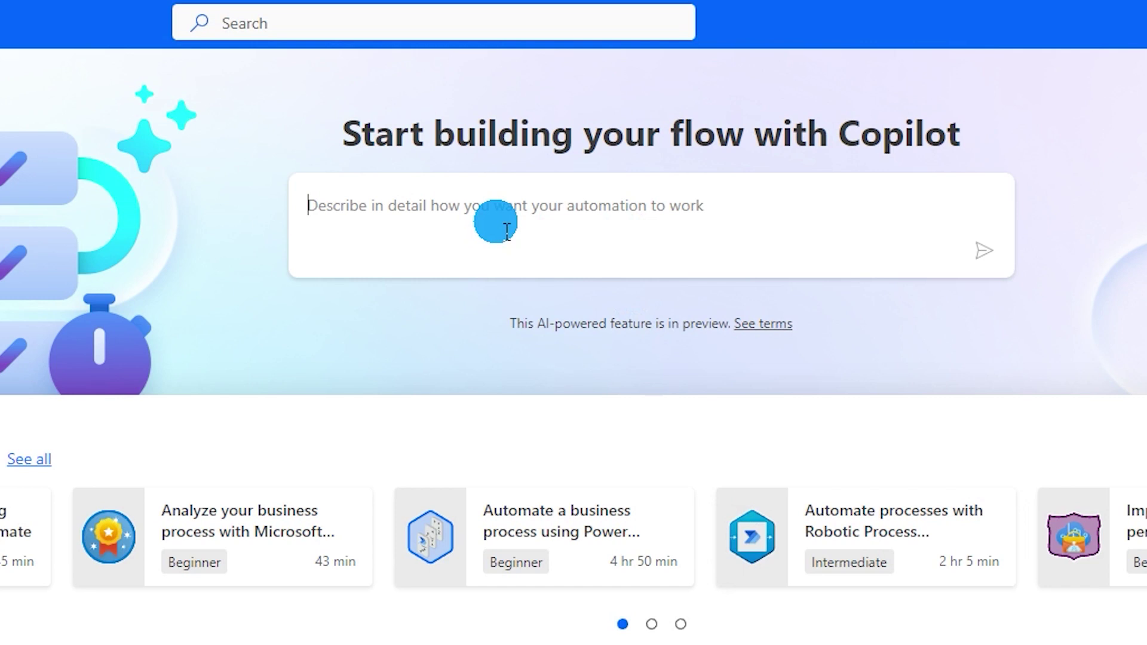
Describe the flow as 'Pull attachments…' and pick the 'Pull attachments from Outlook to OneDrive' suggestion
type("Pull at")
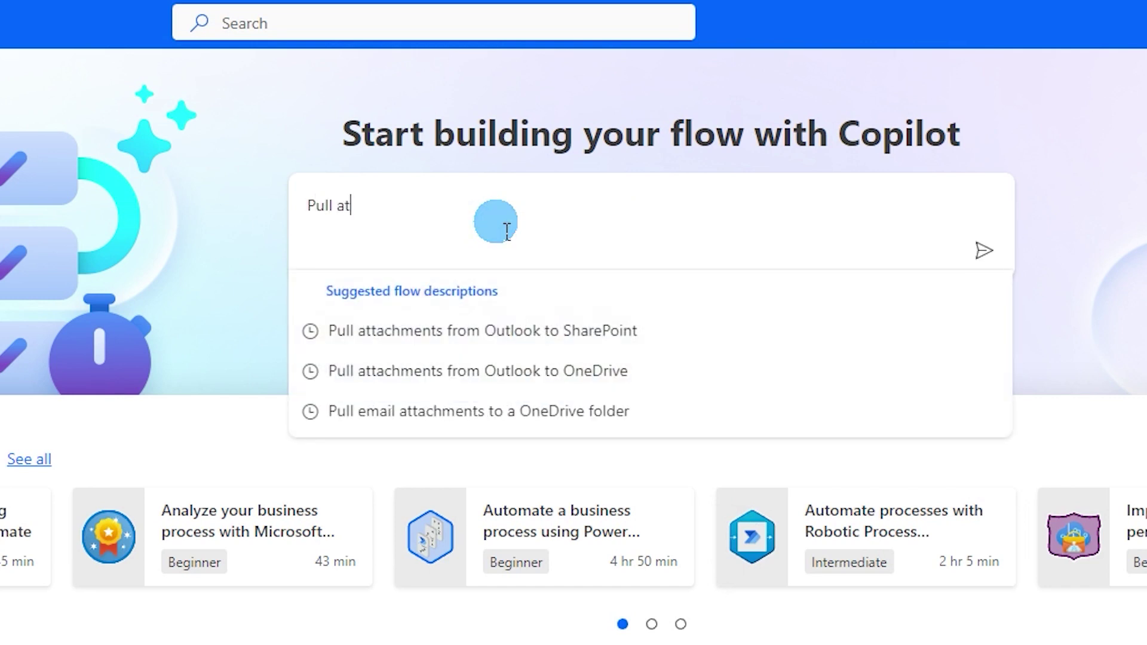
type("tachments frp")
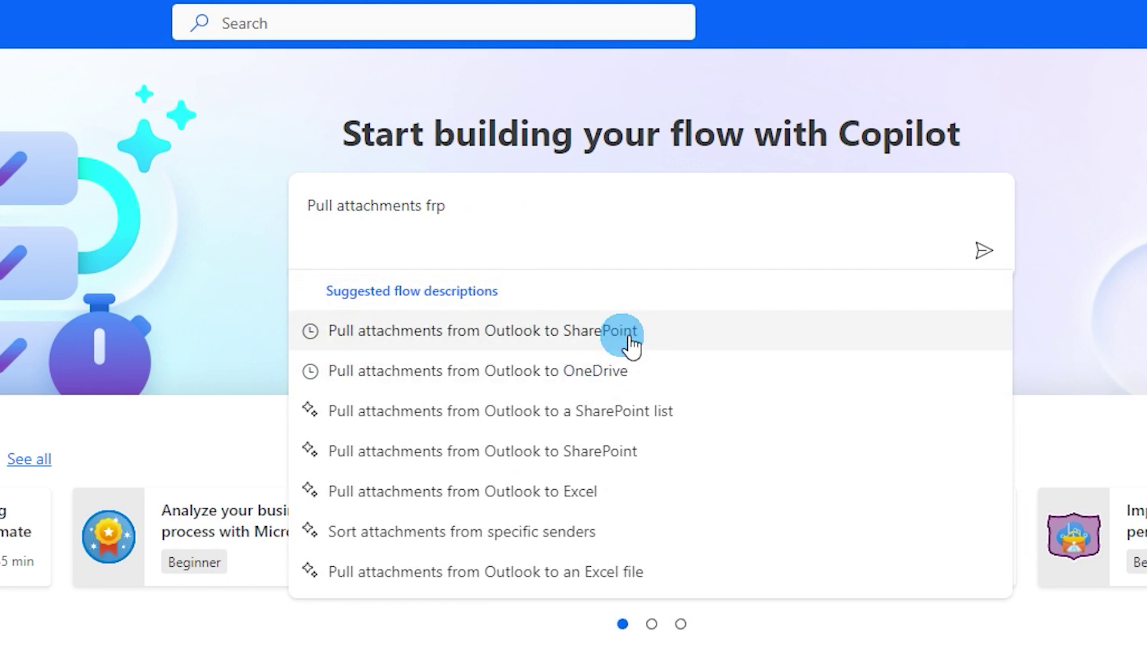
left_click(599, 375)
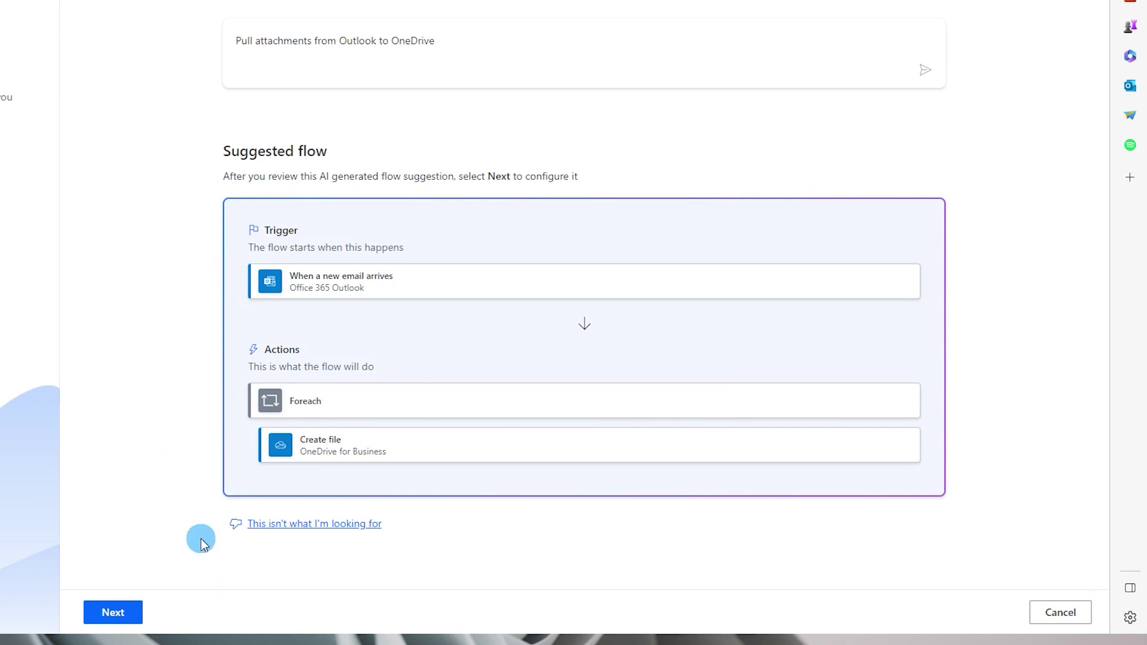
Accept Copilot's suggested flow and confirm its Office 365 Outlook and OneDrive for Business connections
left_click(114, 614)
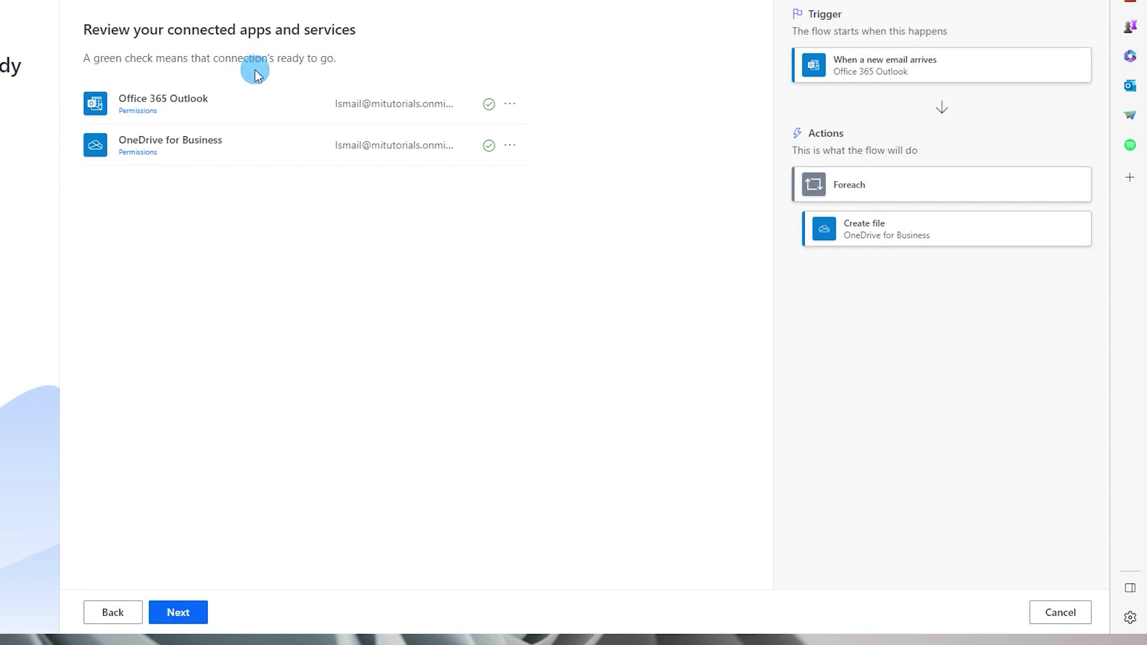
left_click(253, 208)
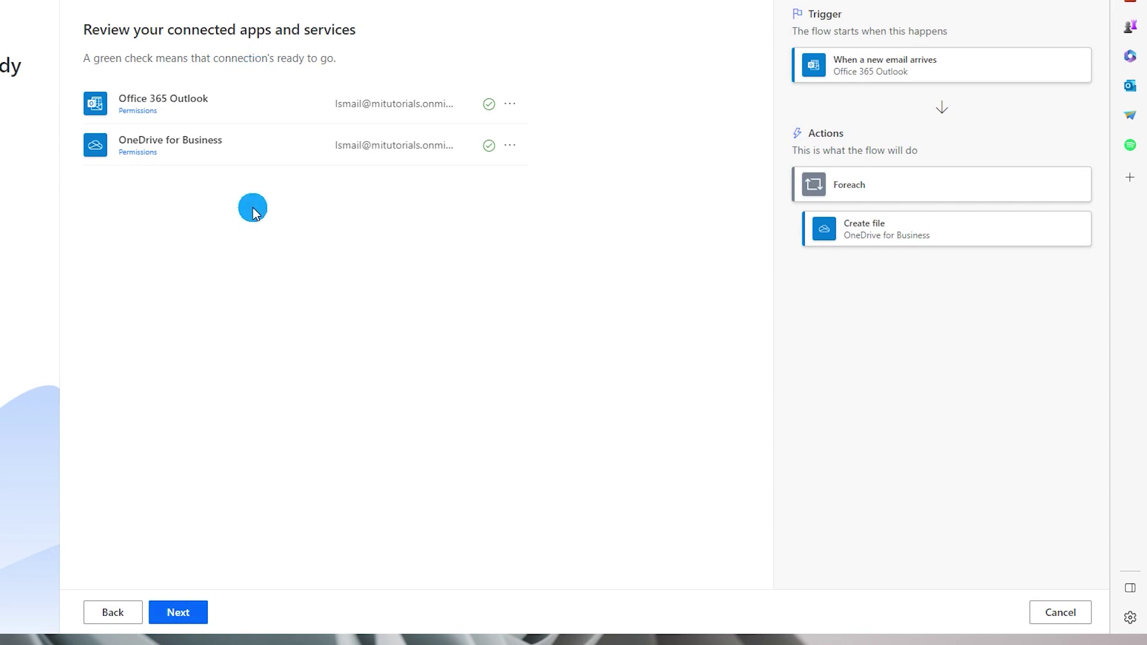
left_click(249, 207)
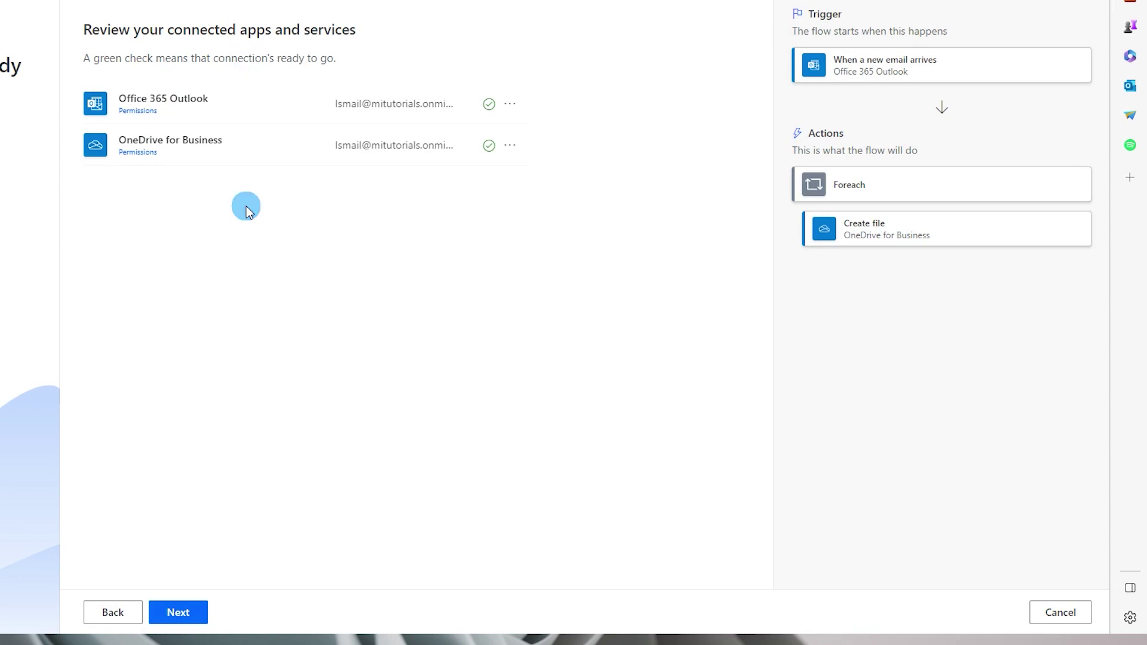
left_click(312, 241)
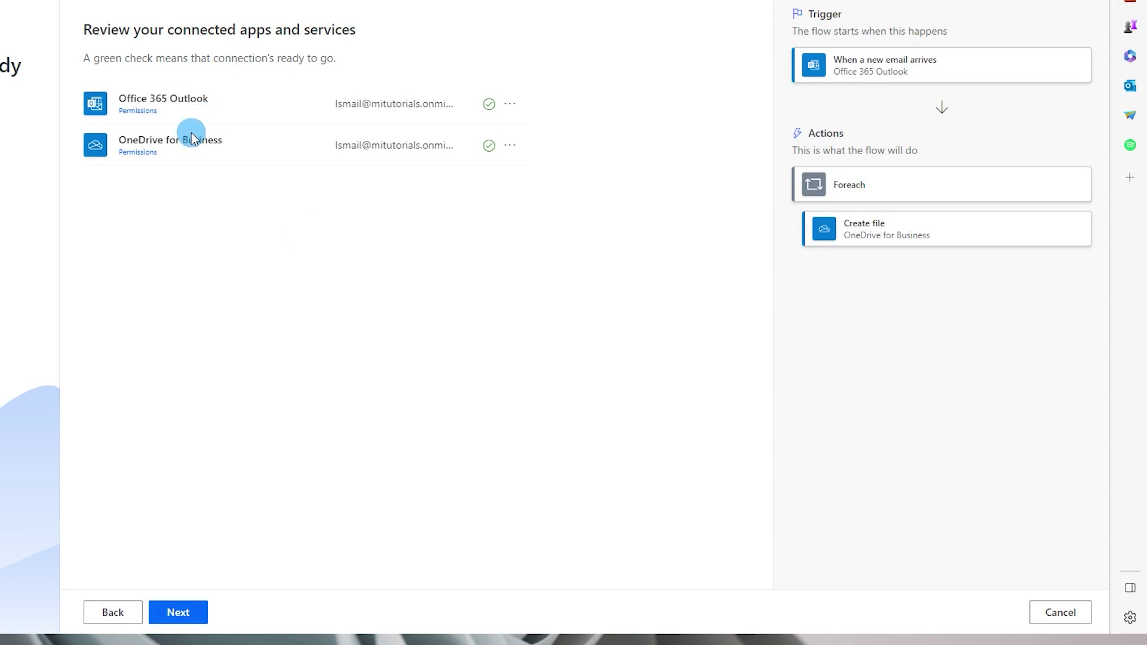
left_click(182, 627)
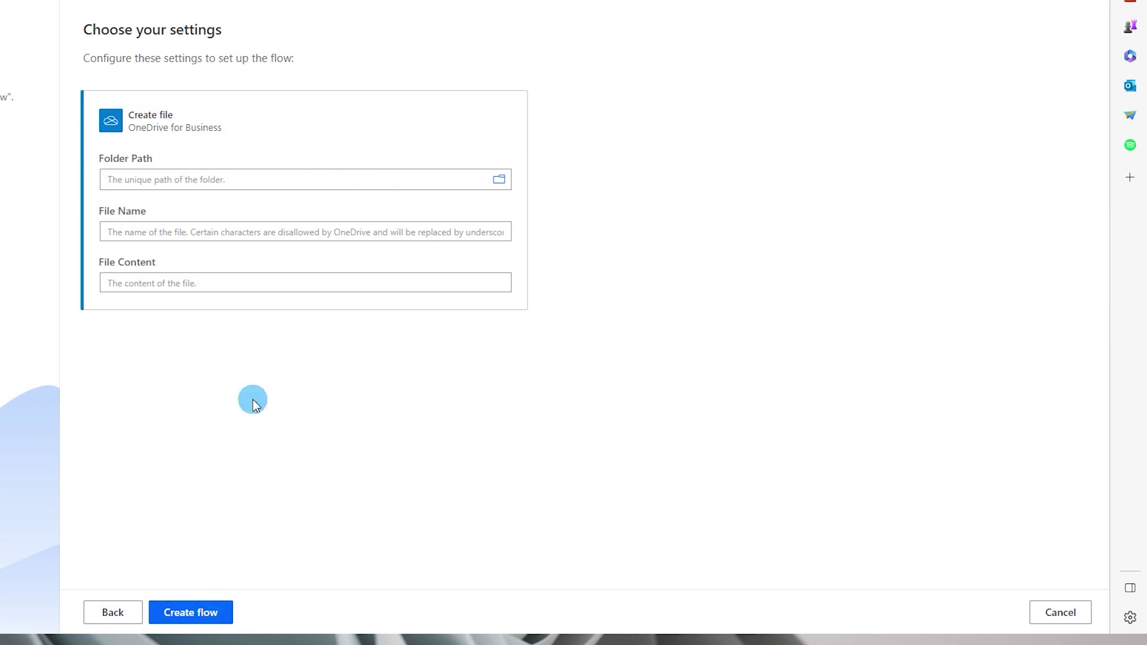
left_click(190, 613)
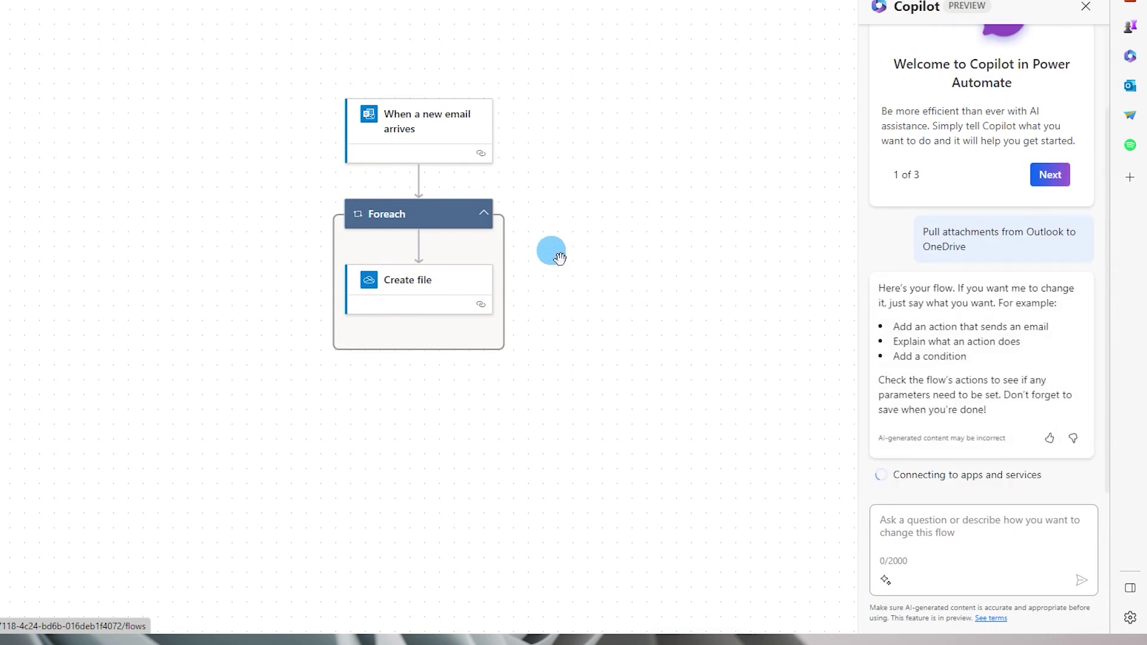
Open the 'When a new email arrives' trigger's Parameters pane in the designer
left_click(425, 114)
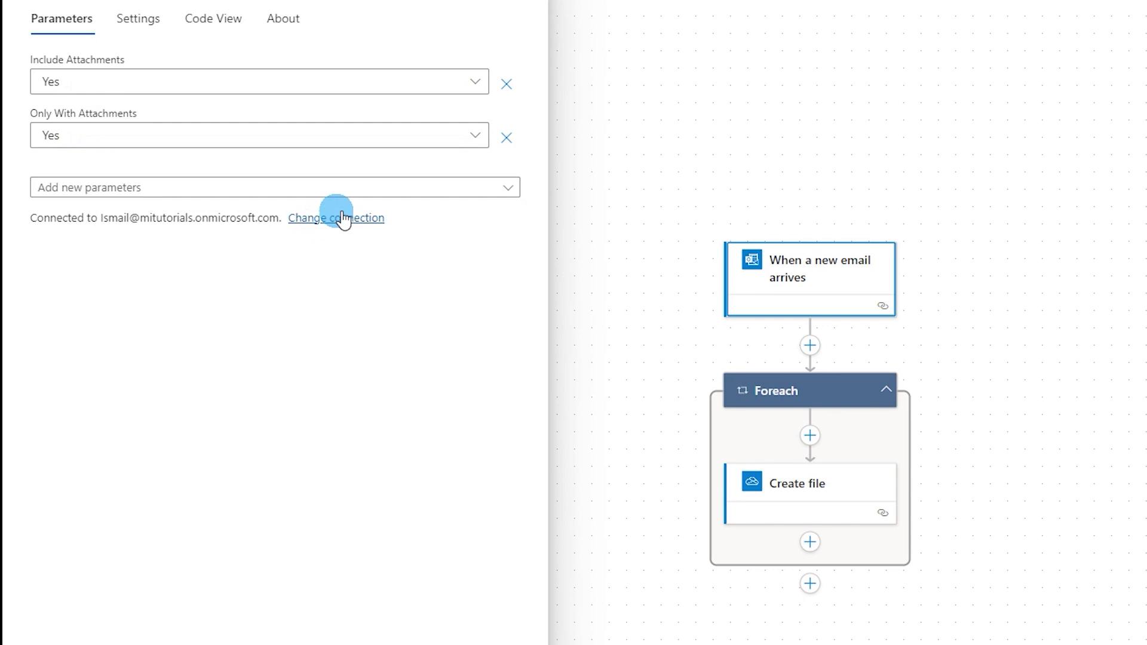
From the trigger's 'Add new parameters' list, tick Subject Filter and leave Folder unticked
left_click(508, 187)
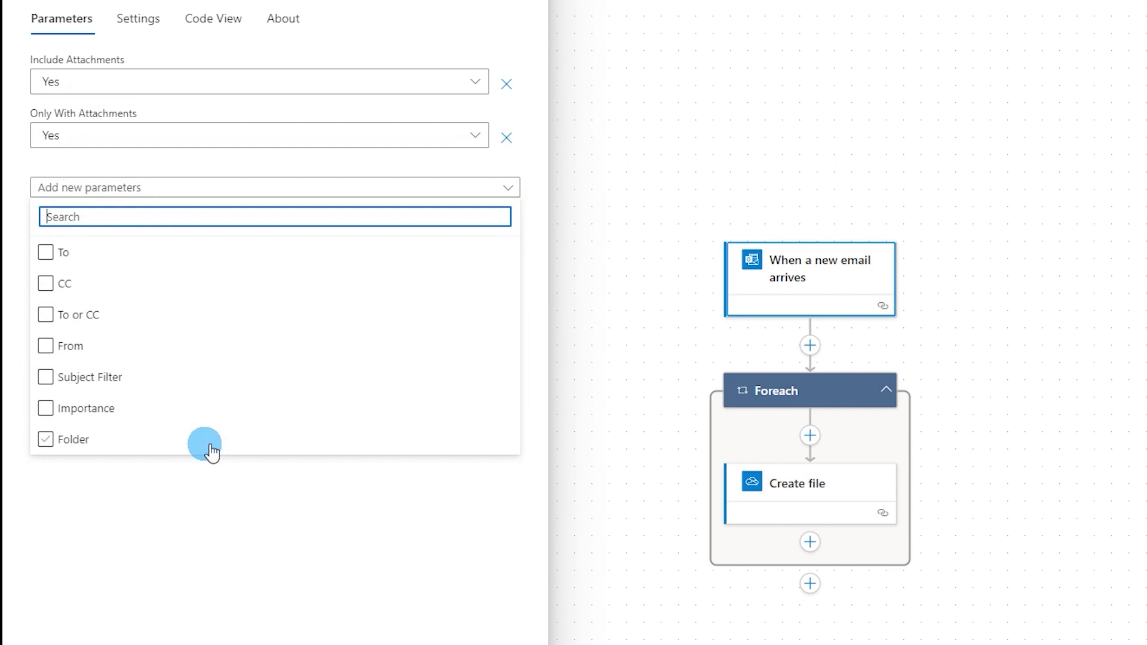
left_click(57, 387)
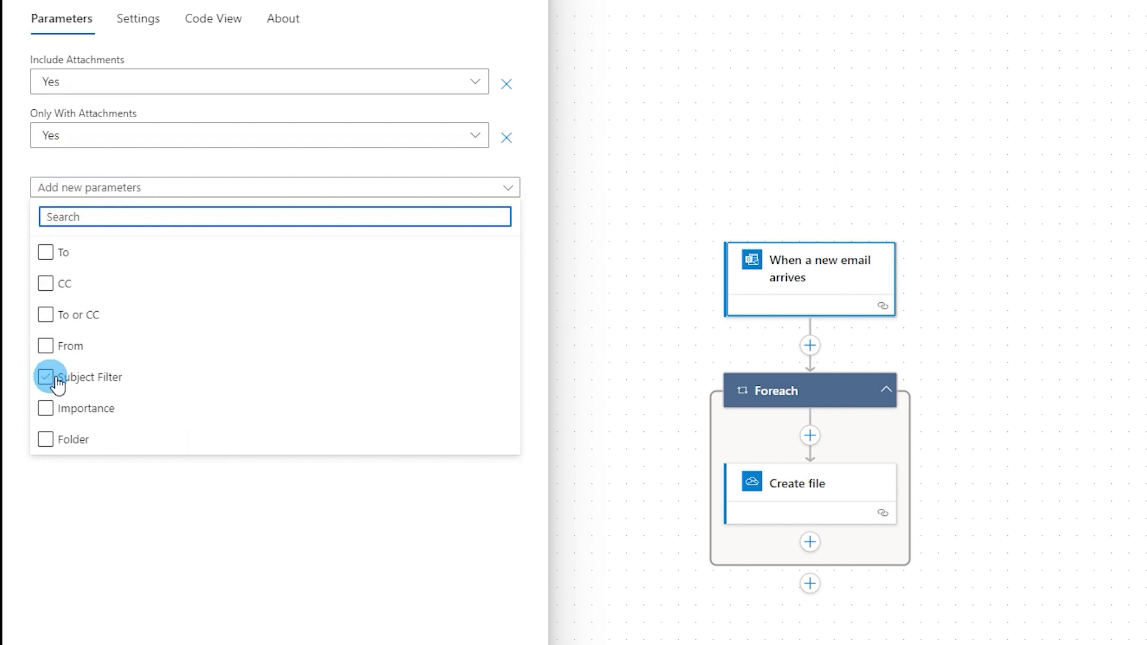
left_click(47, 346)
left_click(46, 346)
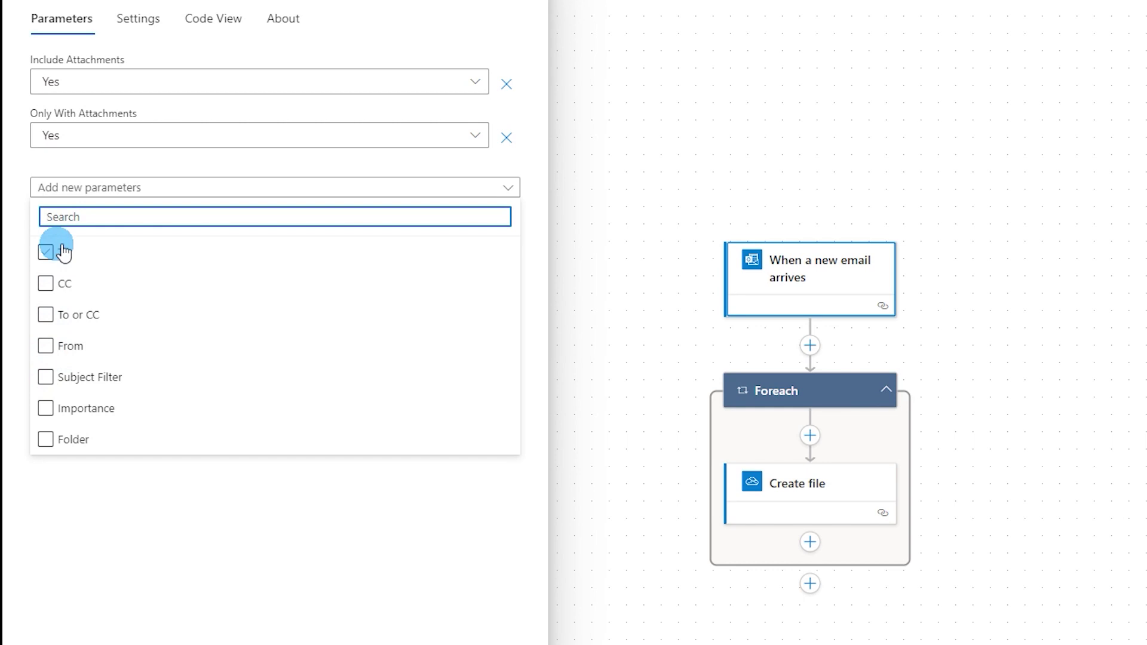
left_click(56, 282)
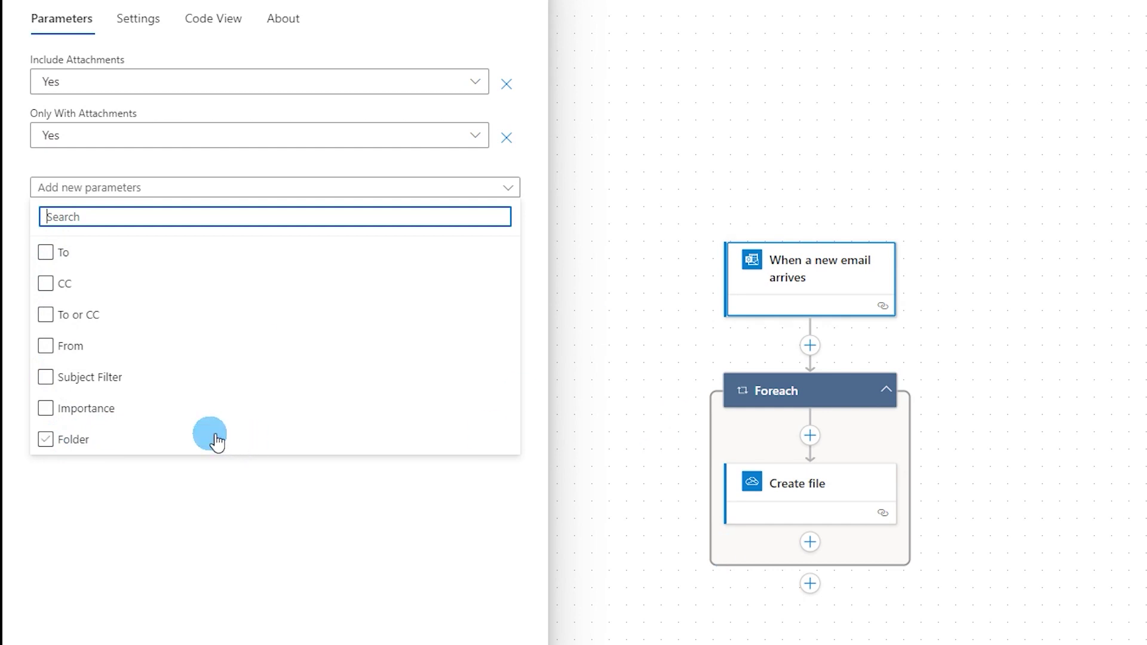
left_click(48, 382)
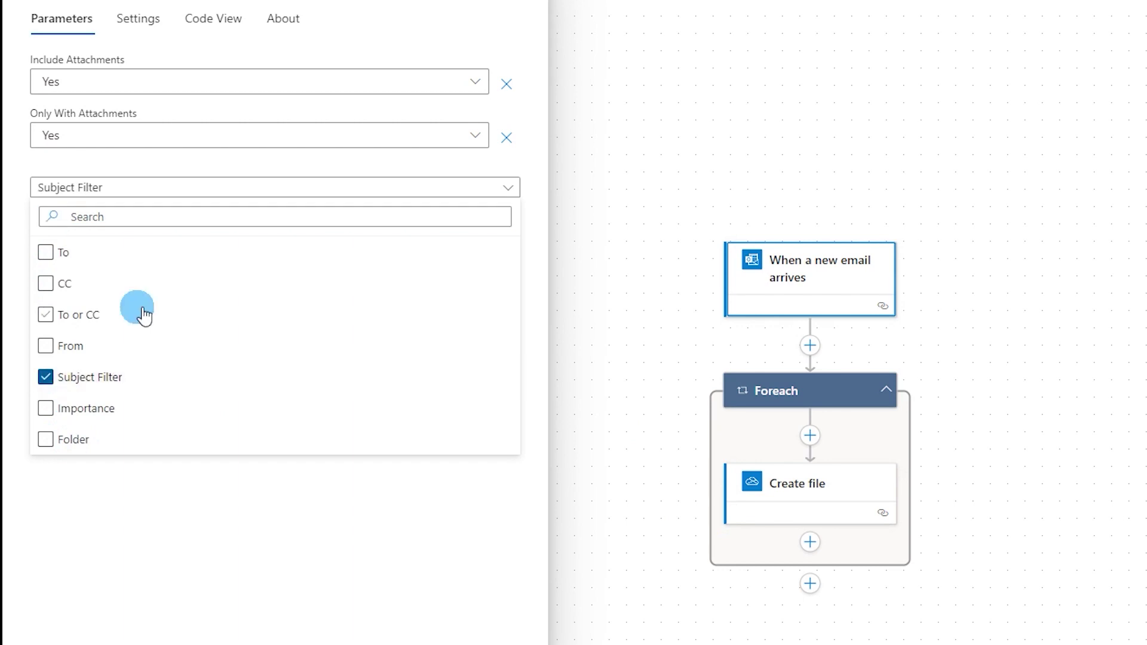
Set the trigger's Subject Filter to 'Sales Data' and bring up the Create file action
left_click(225, 512)
left_click(112, 136)
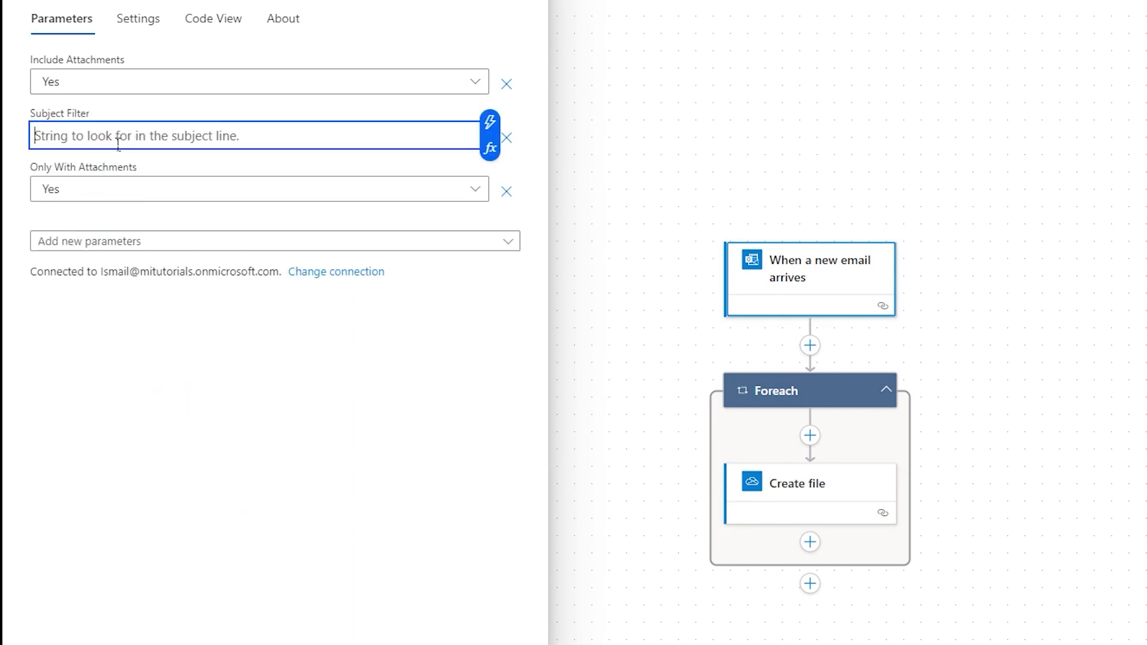
type("Sale")
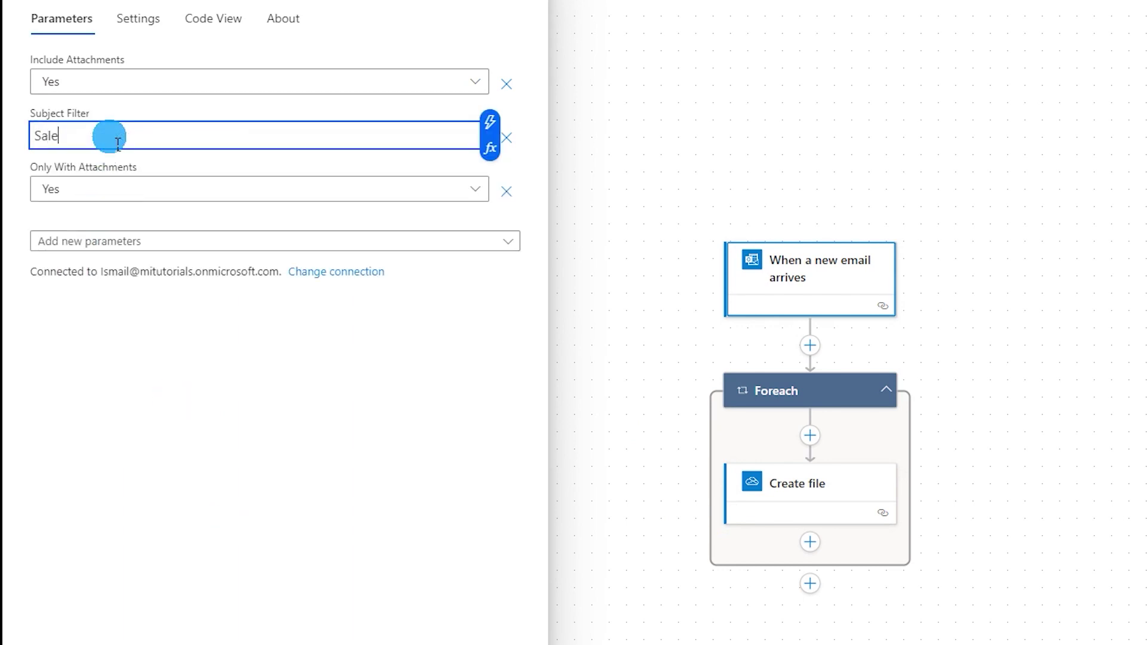
type("s Data")
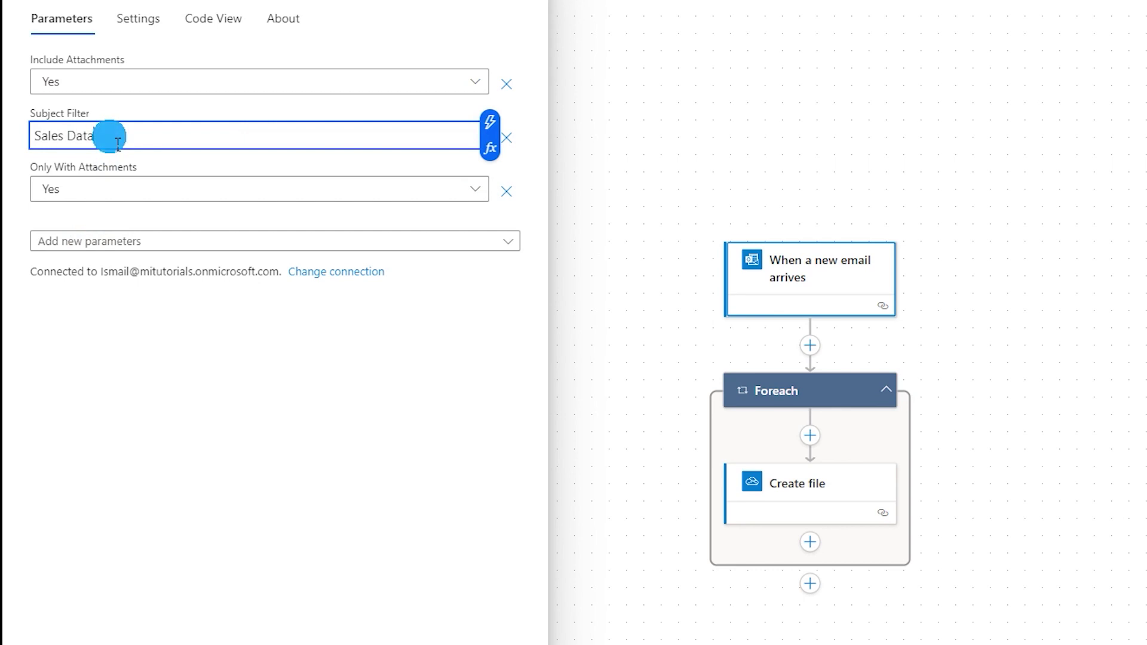
key("Tab")
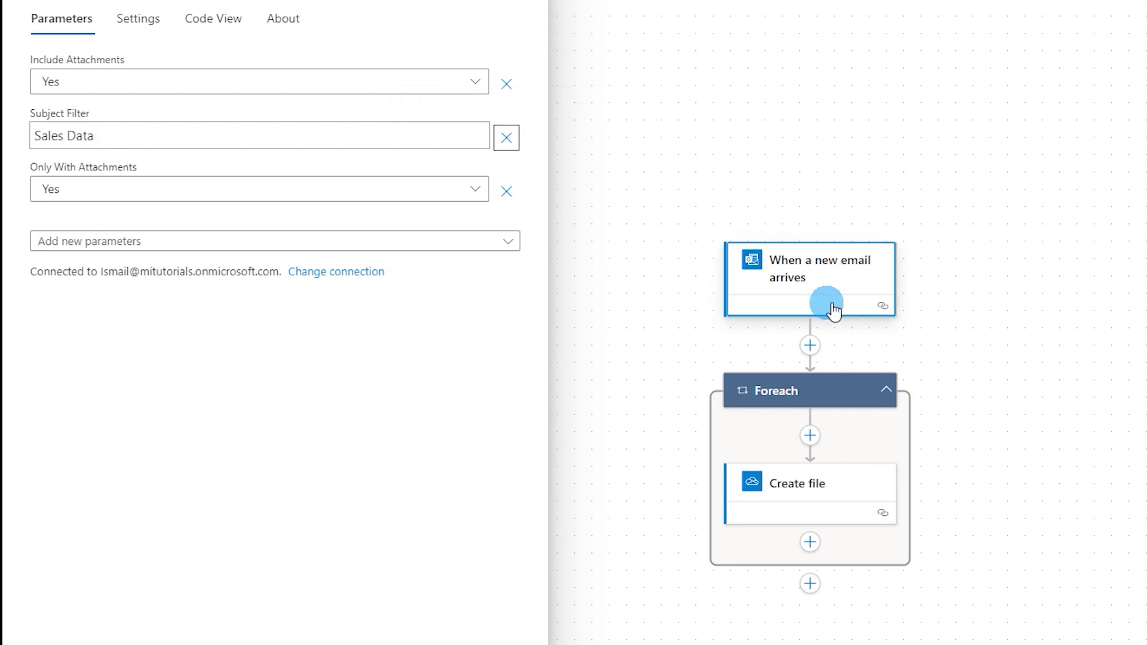
left_click(831, 500)
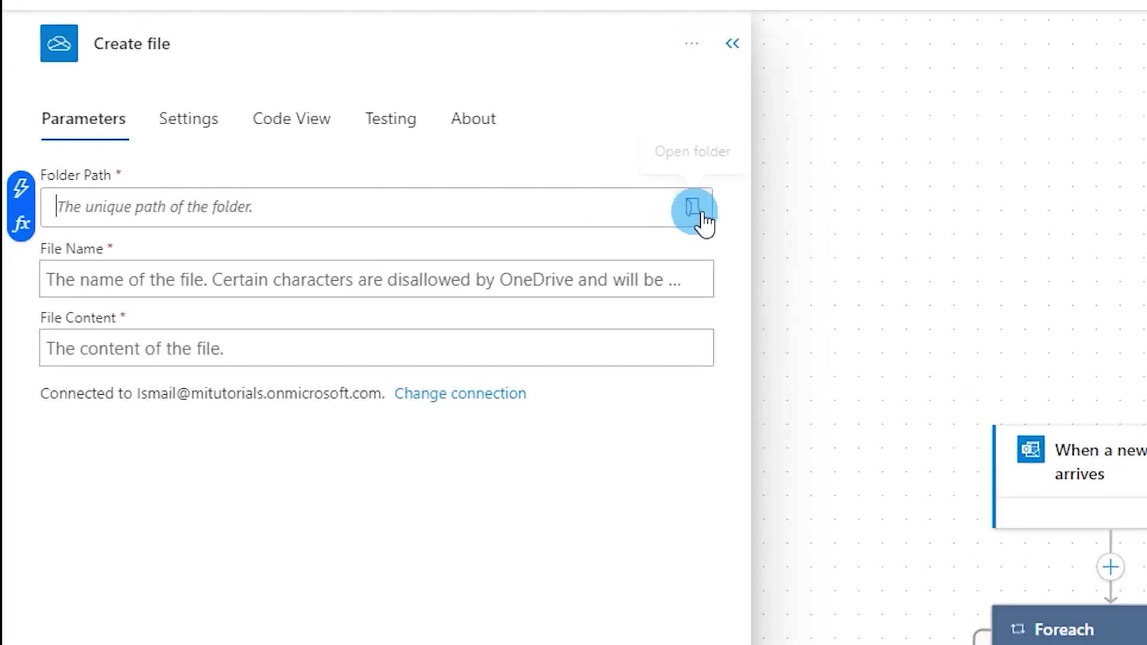
Choose the MiTutorials folder under Root as the Create file Folder Path (/MiTutorials)
left_click(695, 211)
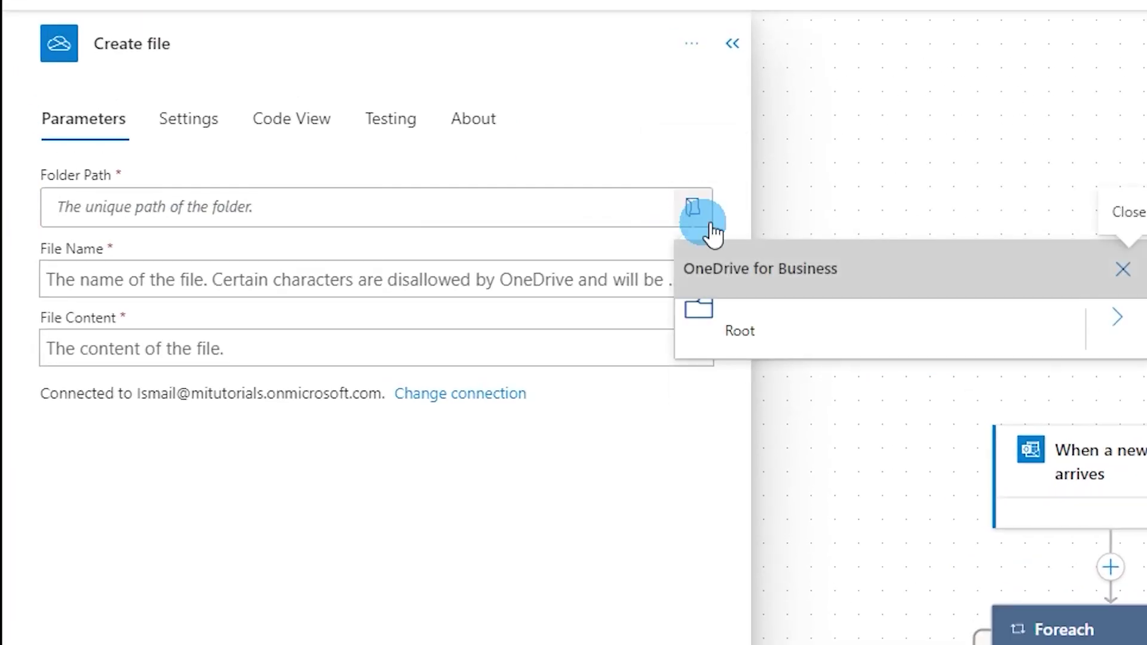
left_click(1117, 318)
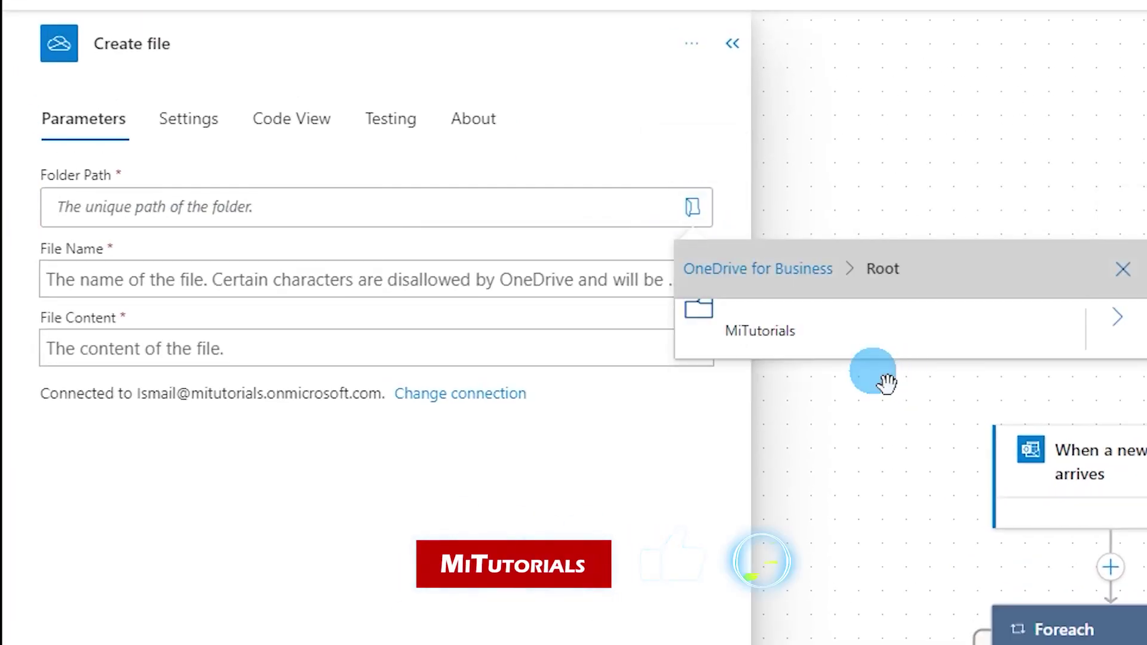
left_click(766, 346)
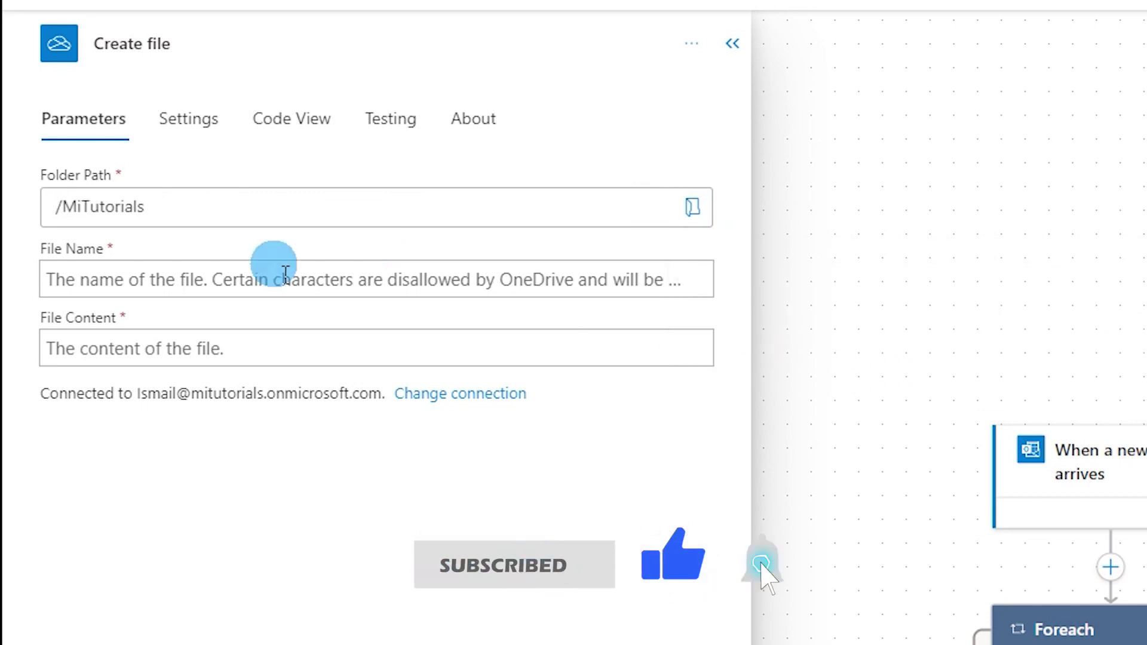
left_click(190, 221)
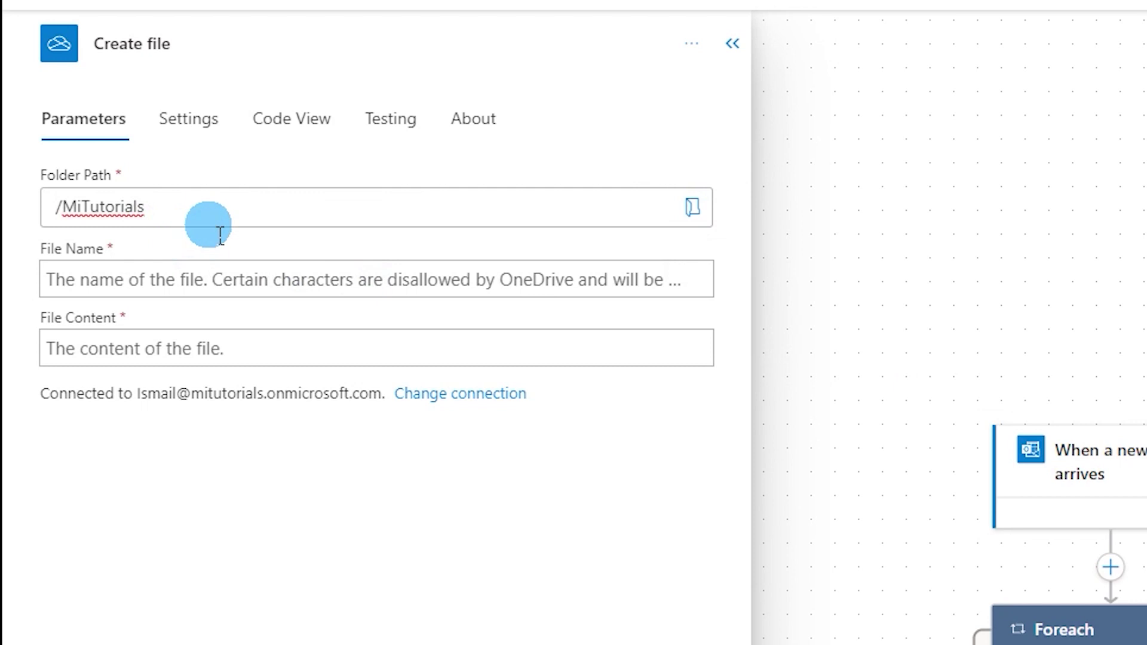
left_click(209, 287)
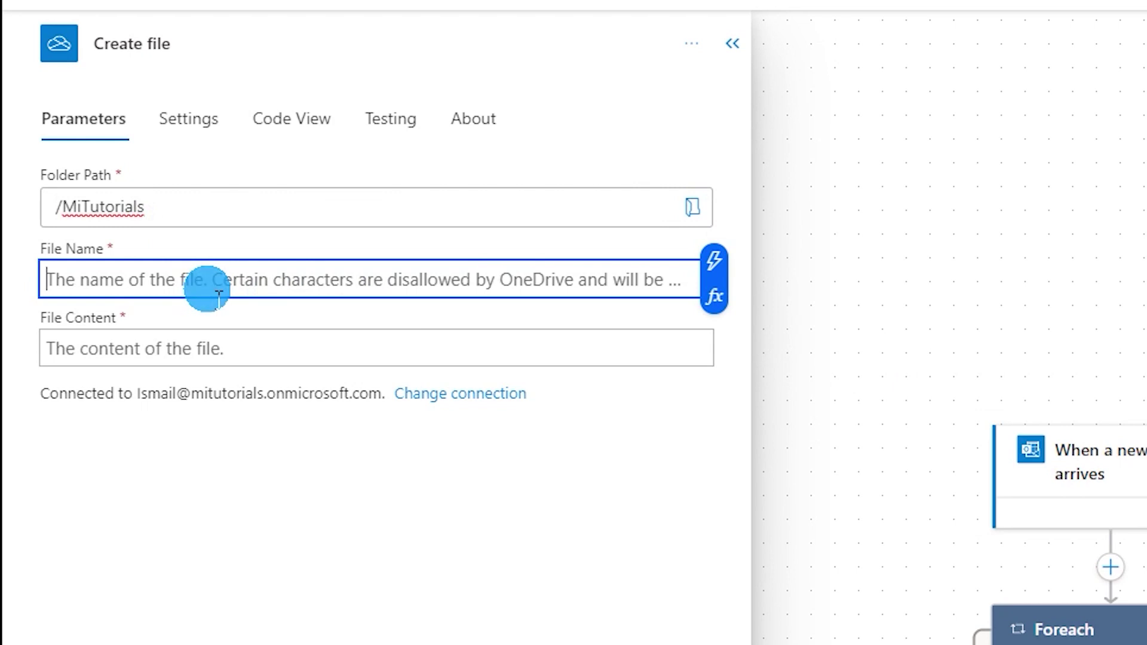
Set the Create file File Name to the email's Attachments Name dynamic content
type("/")
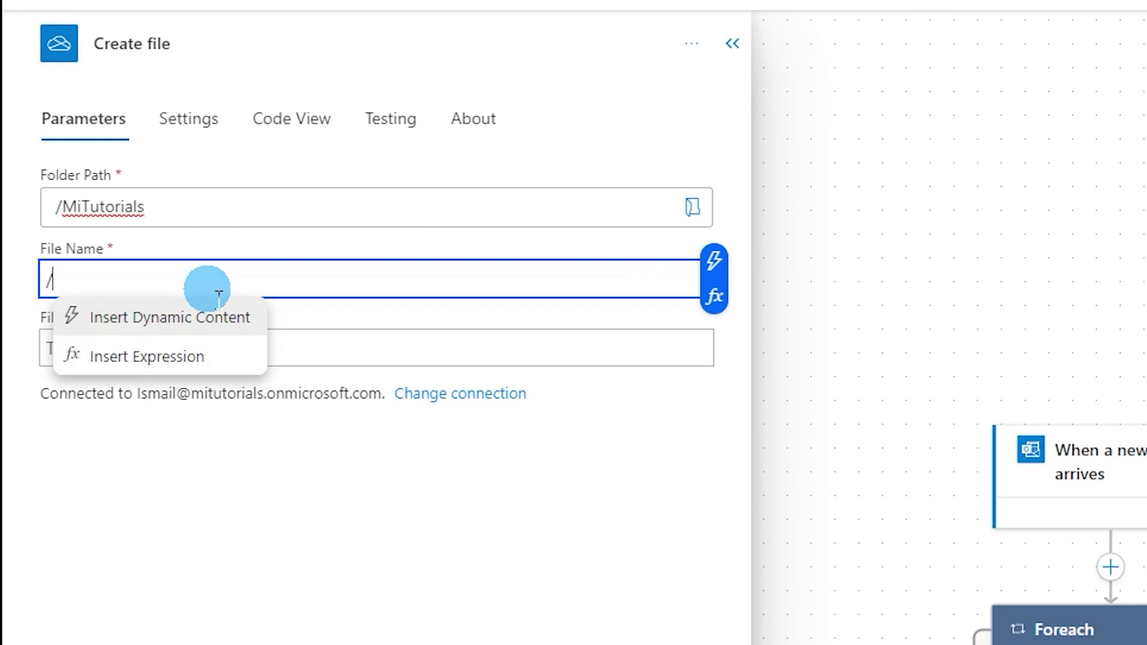
left_click(175, 331)
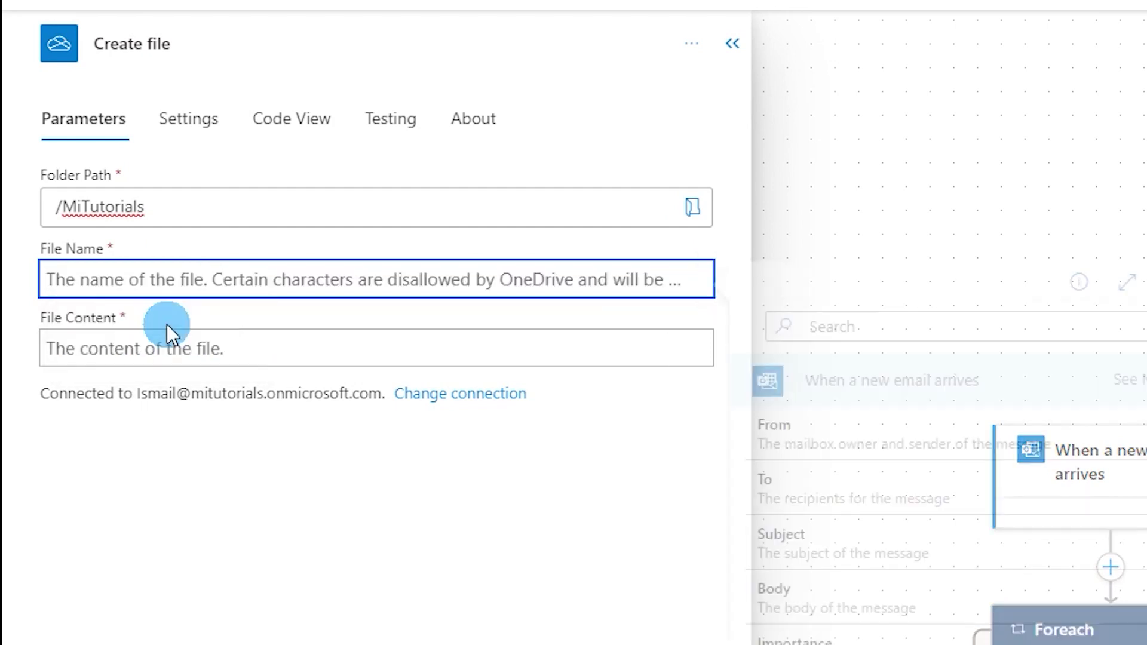
left_click(153, 290)
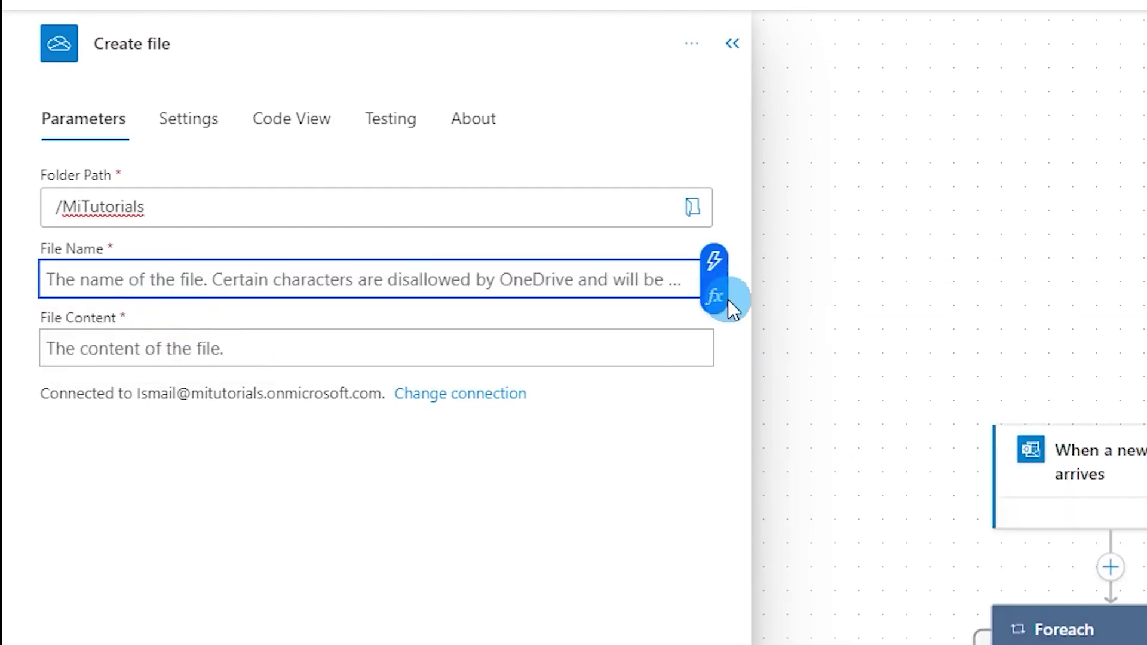
left_click(717, 263)
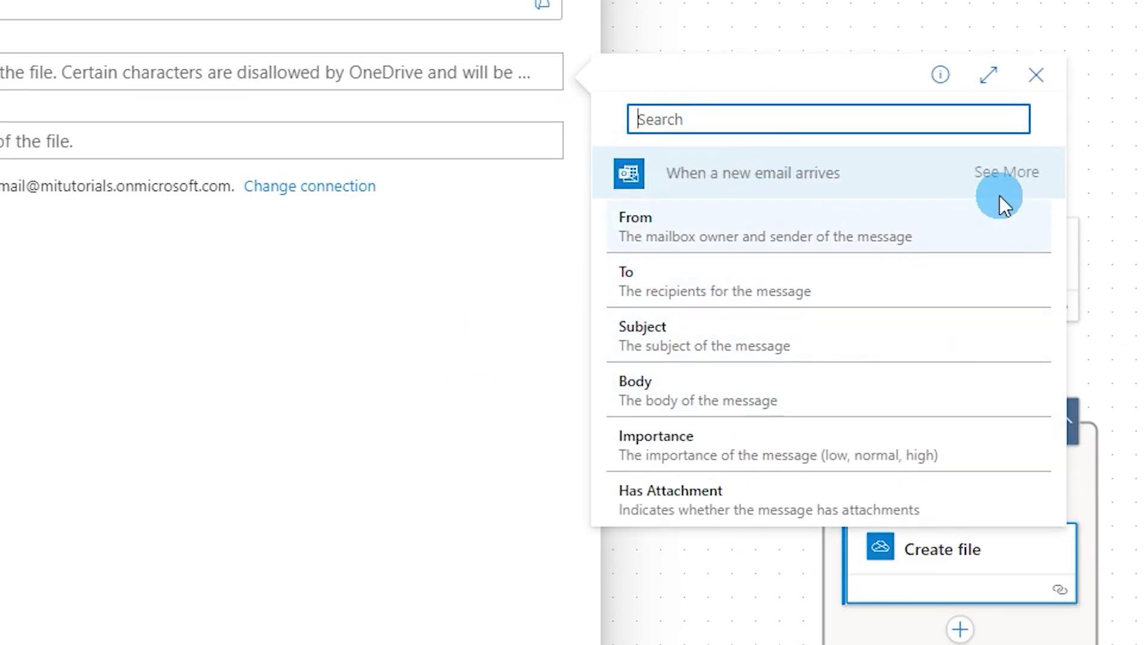
left_click(1008, 181)
scroll(837, 251, "down", 8)
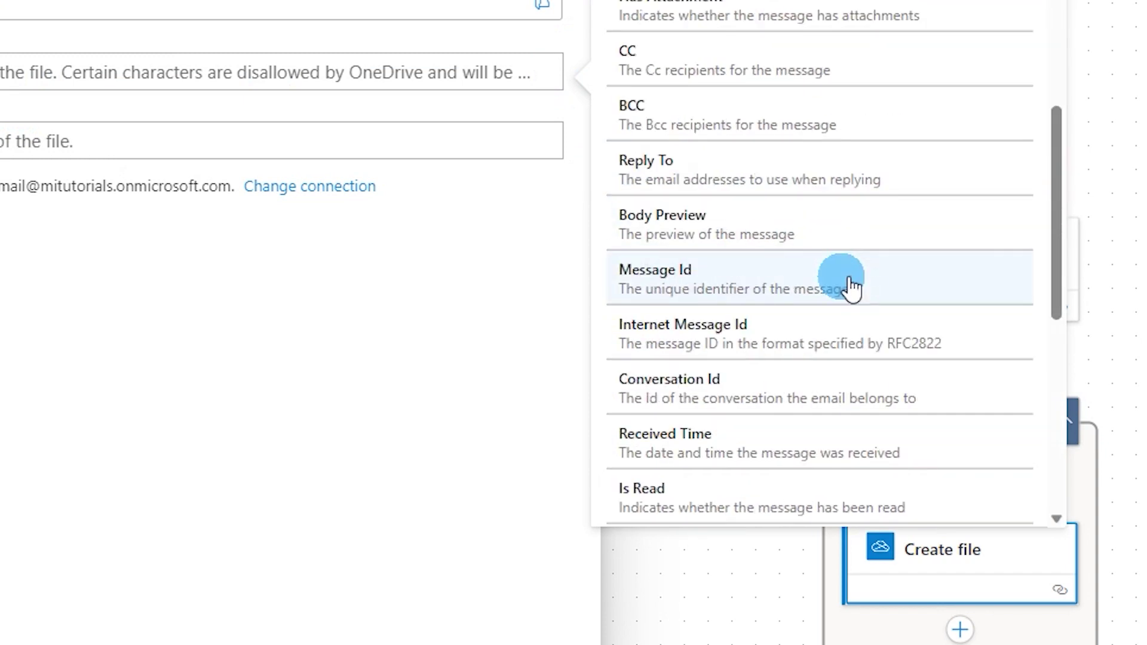
scroll(836, 328, "down", 2)
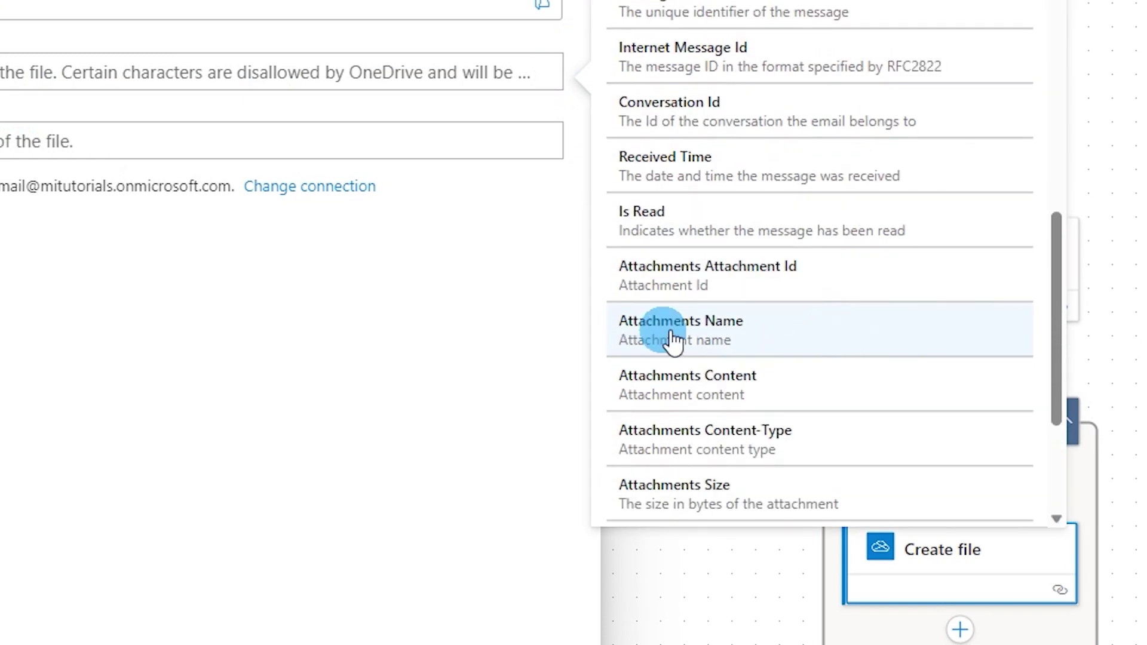
left_click(701, 338)
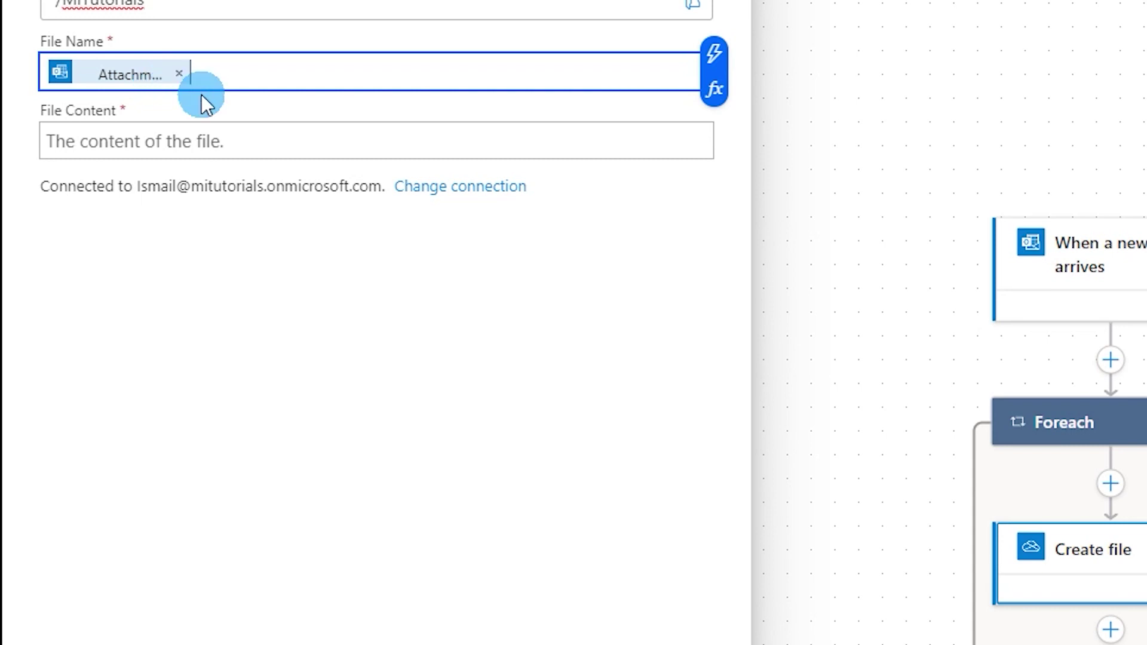
Set the Create file File Content to the email's Attachments Content dynamic content
left_click(162, 157)
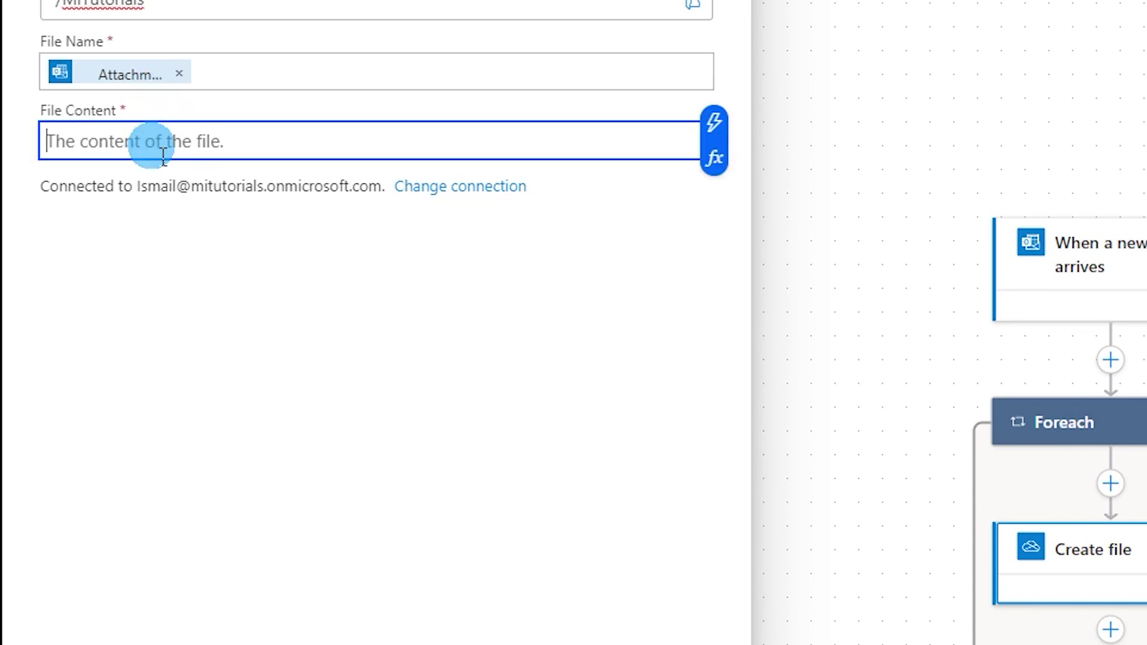
left_click(719, 132)
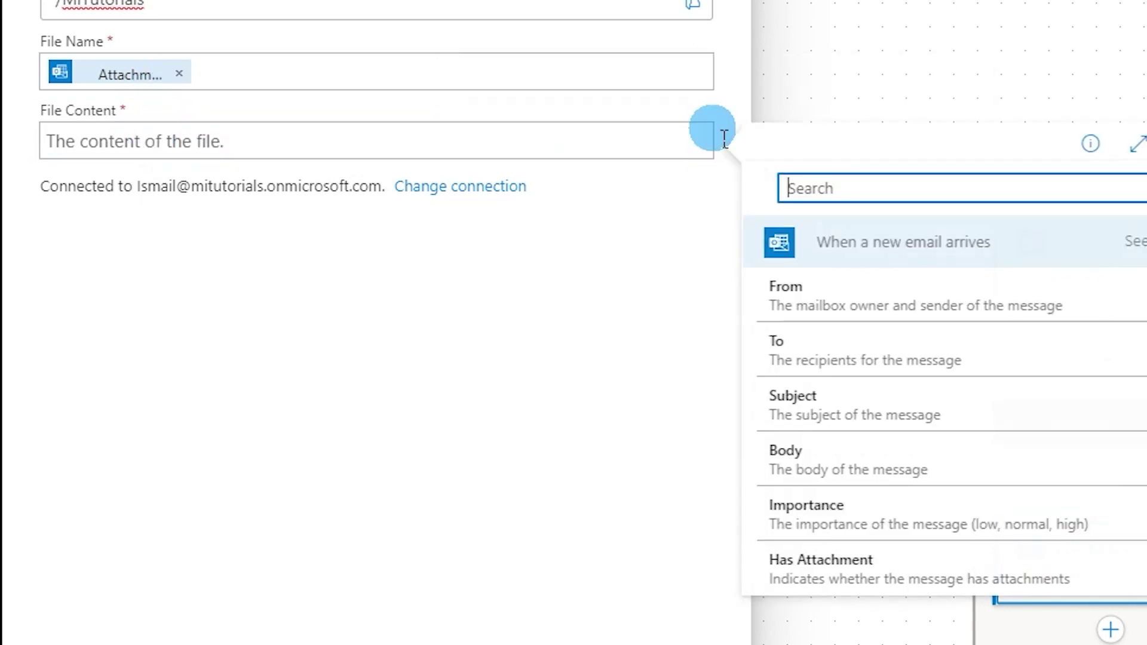
scroll(1052, 299, "down", 15)
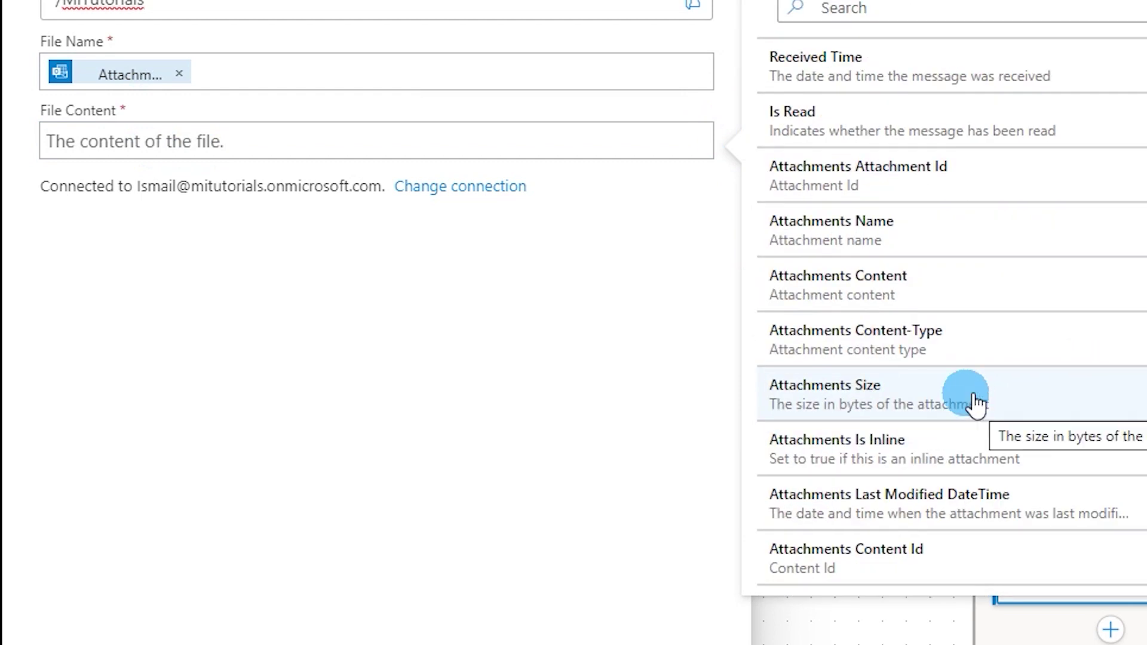
left_click(907, 298)
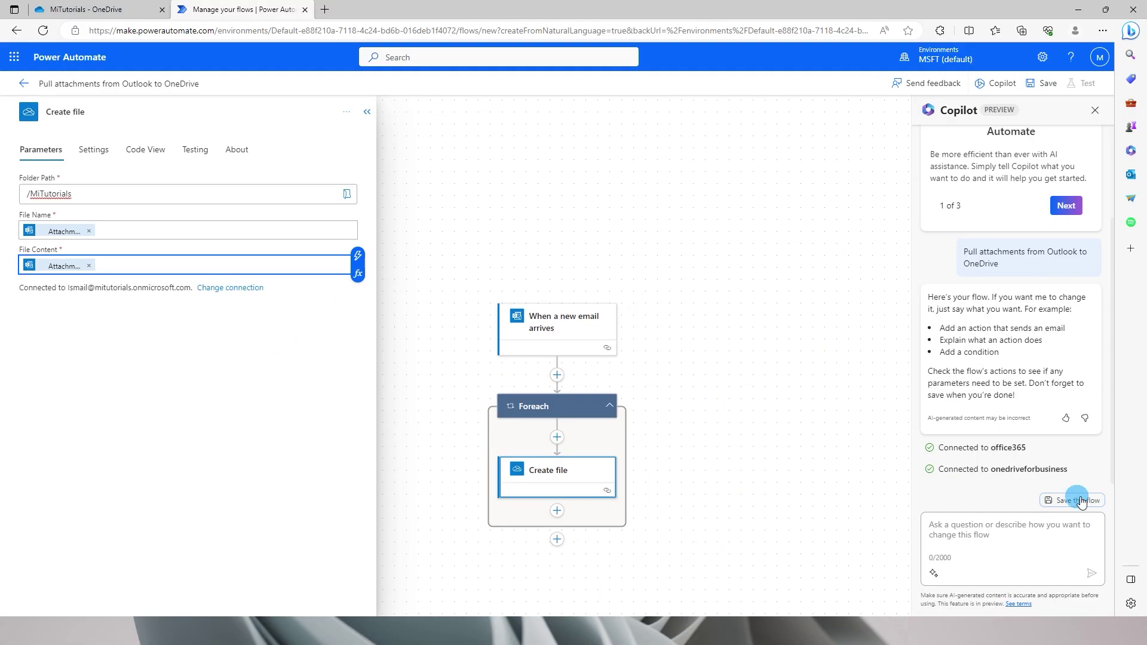
Save the flow and choose a manual test in the Test Flow panel
left_click(1076, 504)
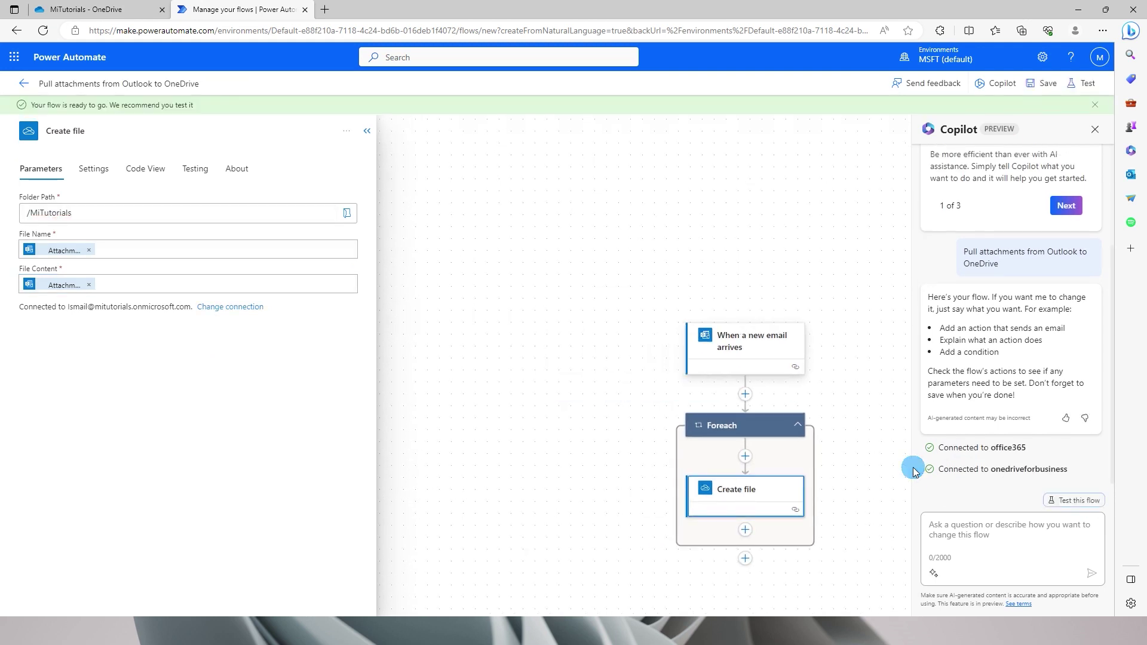
left_click(1076, 501)
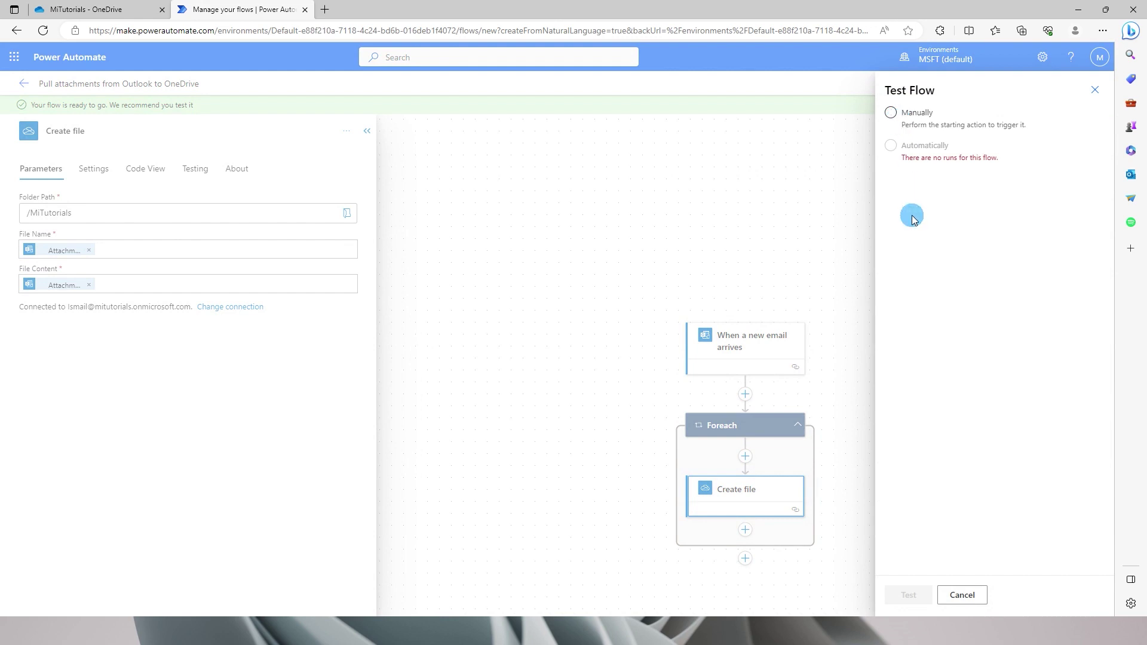
left_click(909, 128)
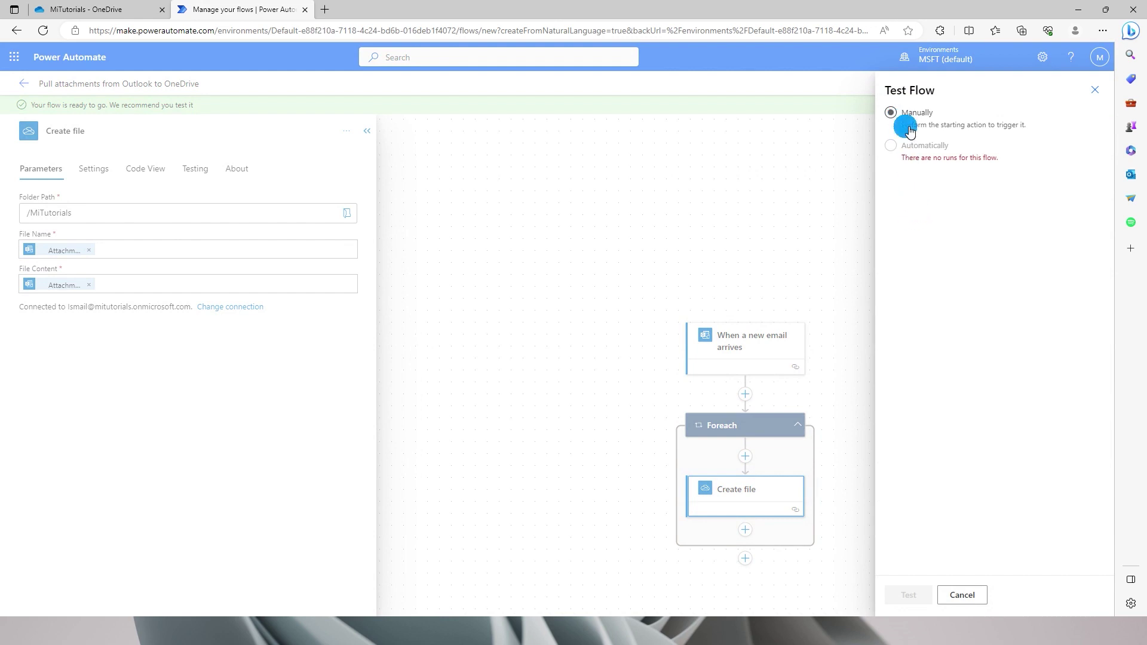
left_click(902, 125)
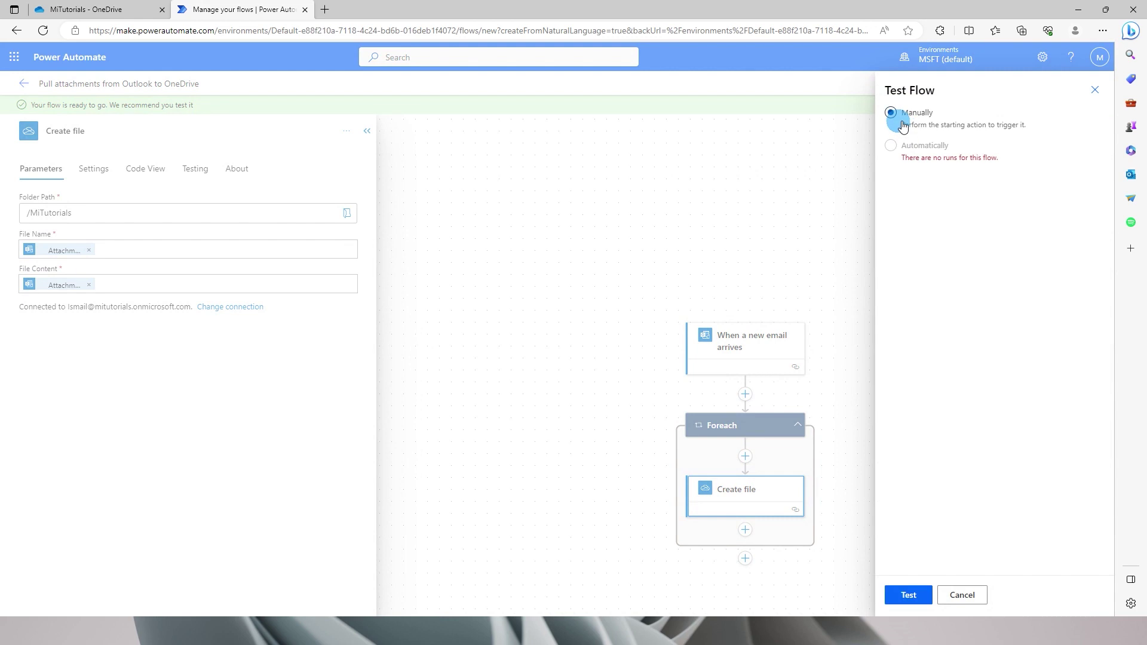
Start the flow test and send the 'Sales Data' email with Image Table.csv attached
left_click(909, 595)
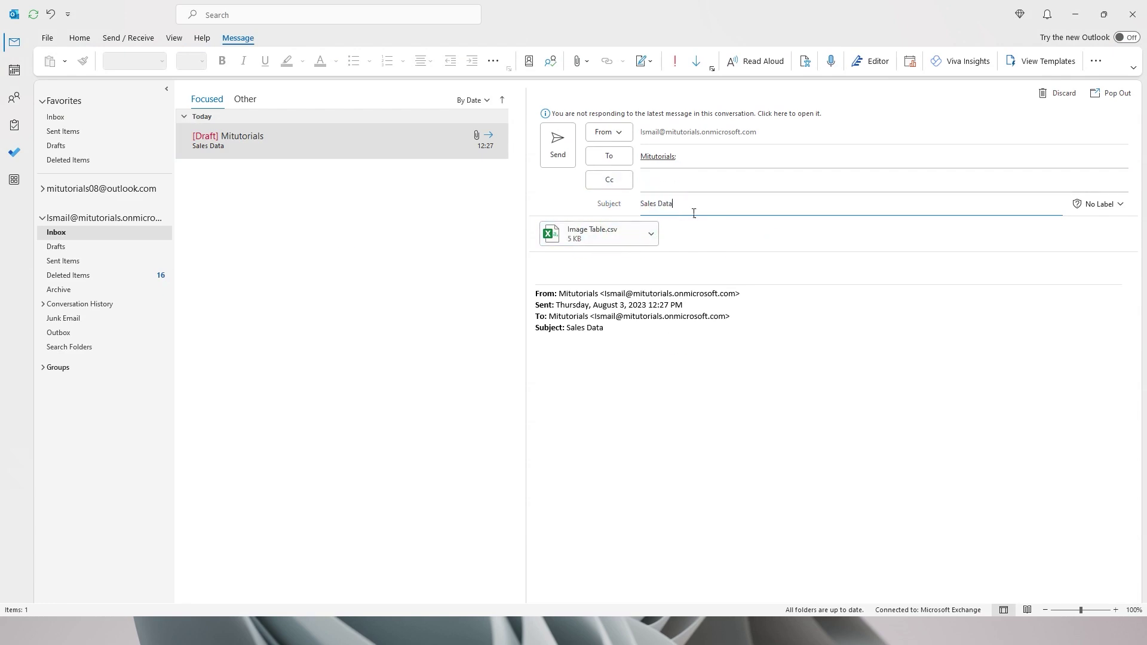
left_click(553, 162)
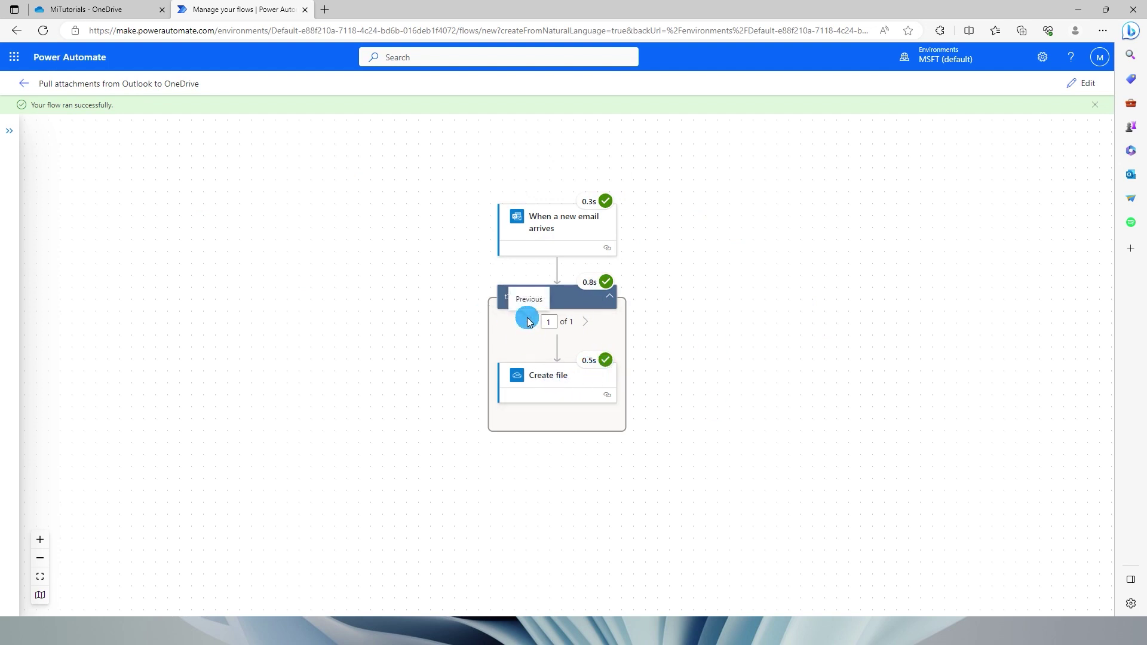
Check that Image Table.csv (1.56 KB) now appears in the OneDrive MiTutorials folder
left_click(82, 11)
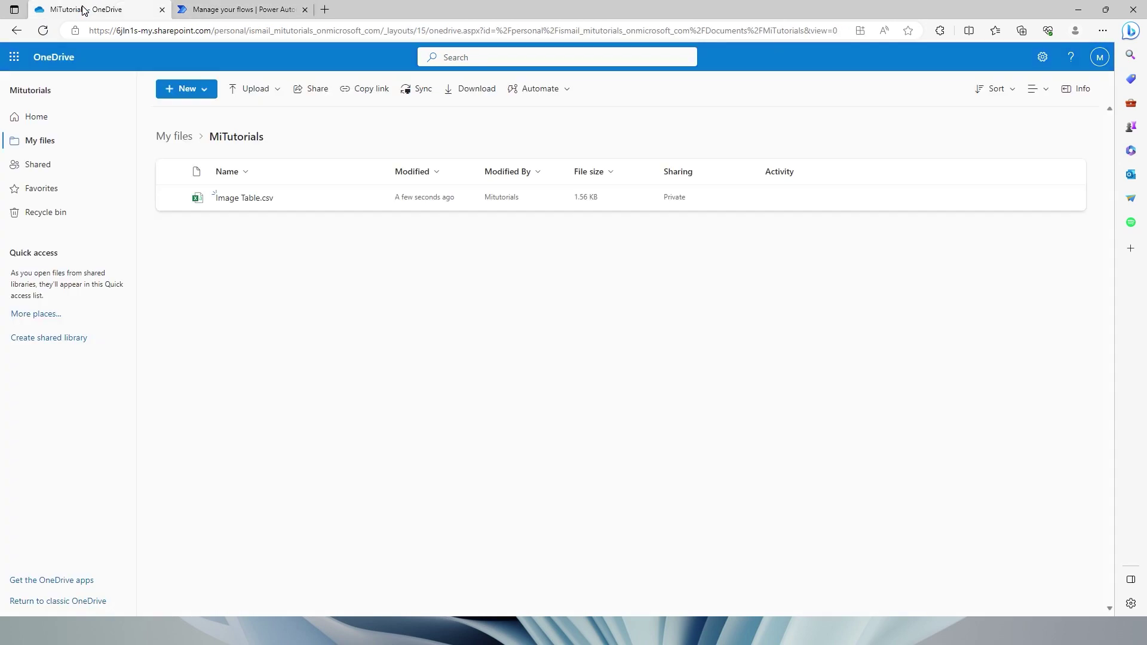